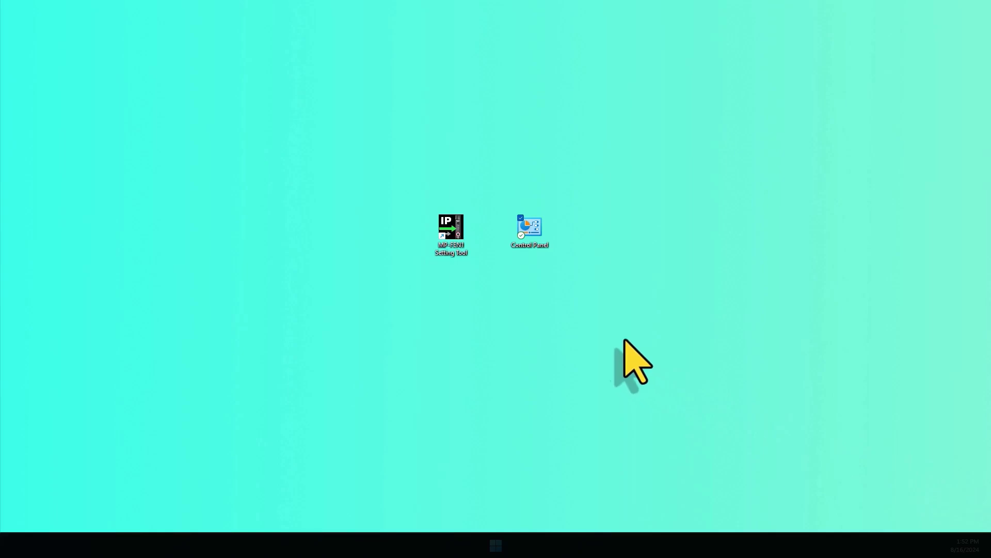
Open Control Panel's Network Connections via Network and Sharing Center and select the Ethernet adapter.
right_click(526, 232)
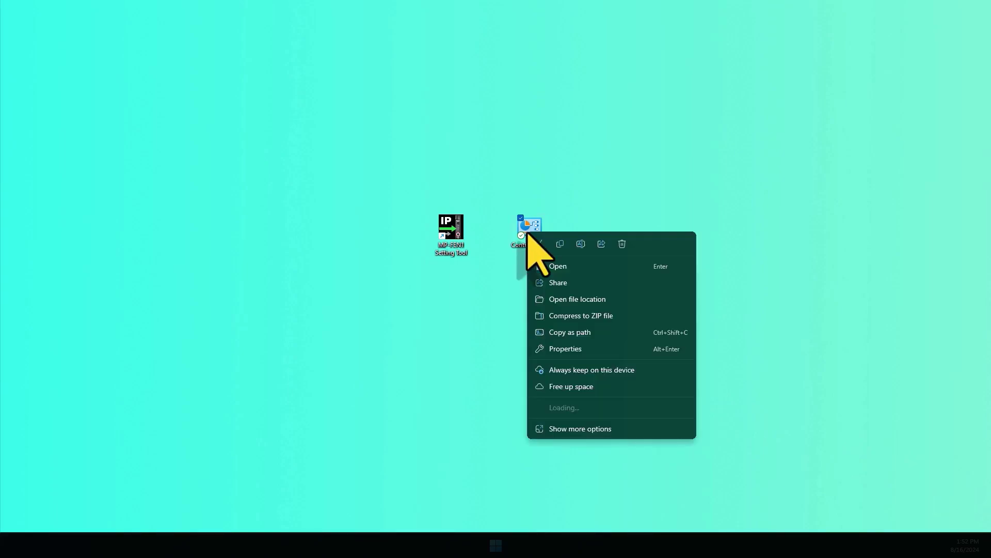
click(560, 265)
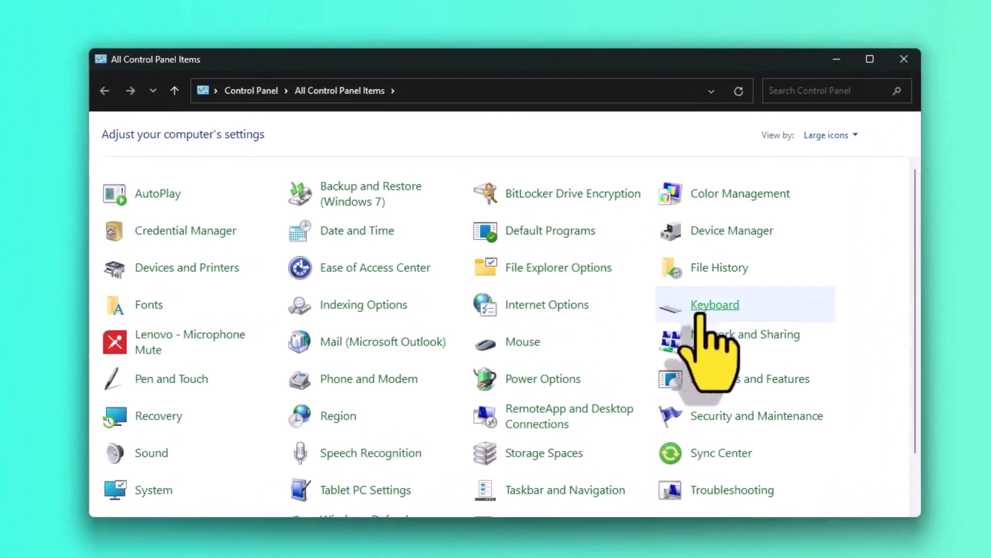
click(716, 338)
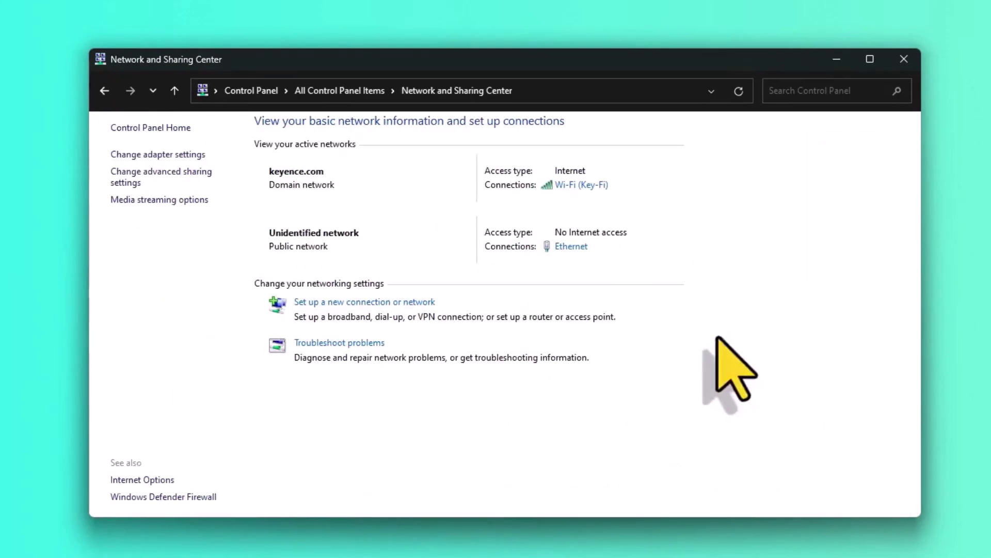
click(175, 157)
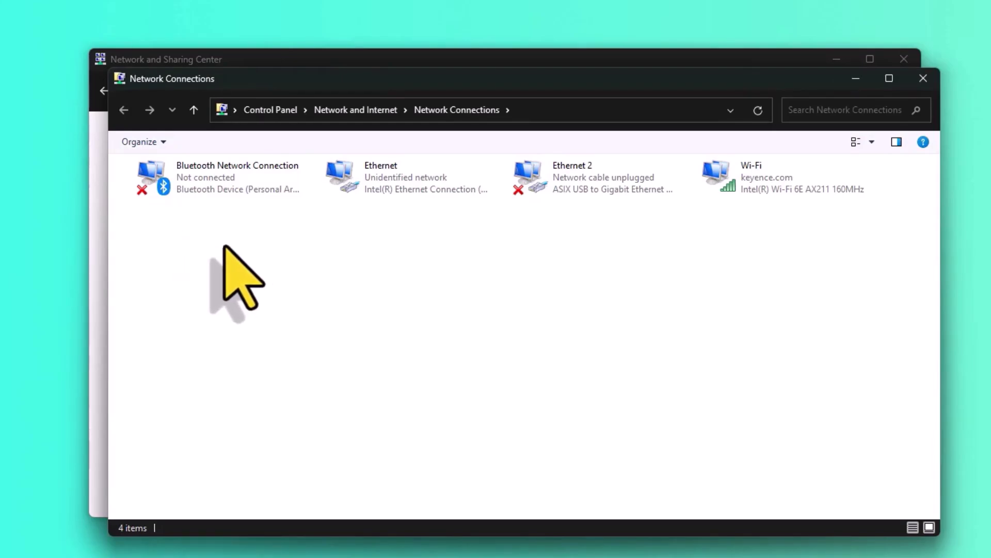
click(392, 178)
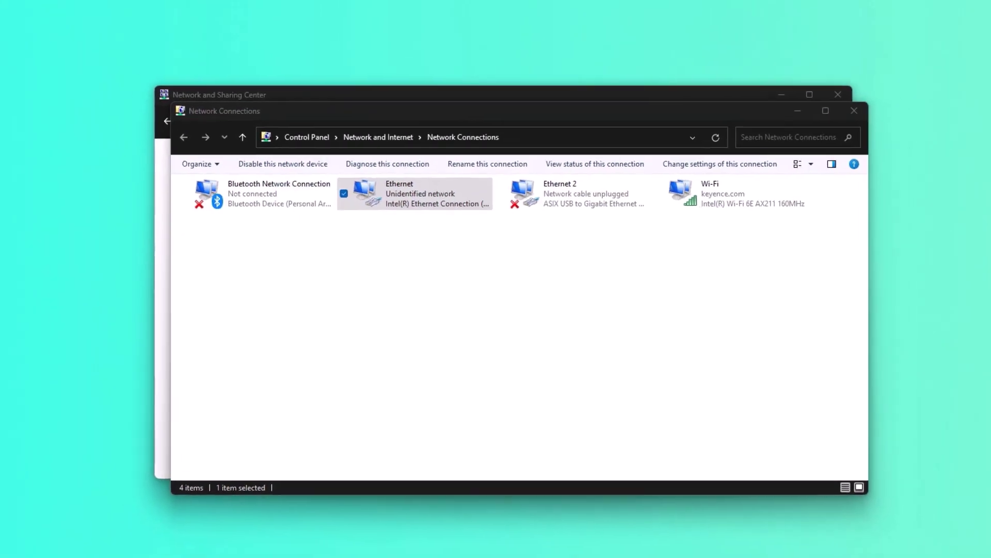
Set the Ethernet adapter's IPv4 to static 192.168.100.2 with subnet mask 255.255.255.0.
key(Return)
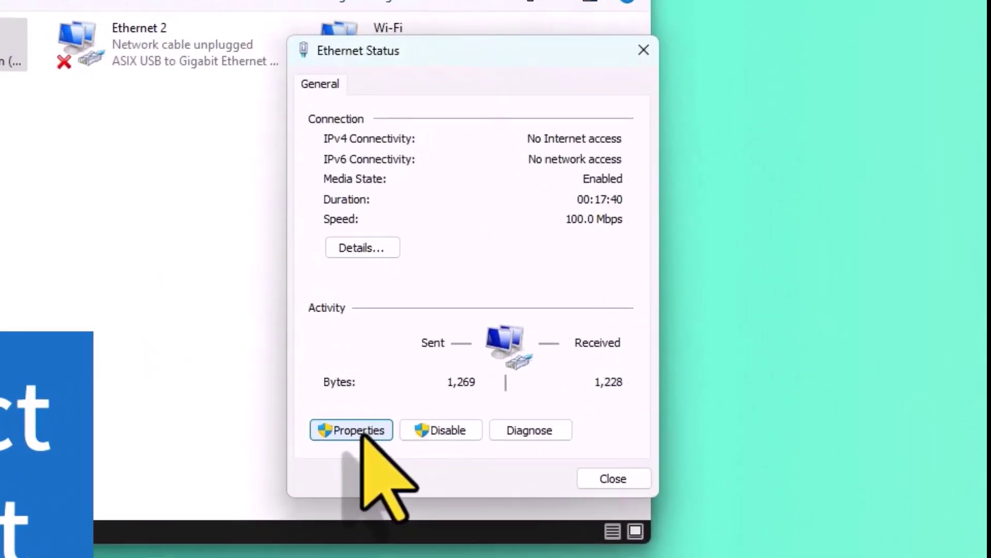
click(639, 403)
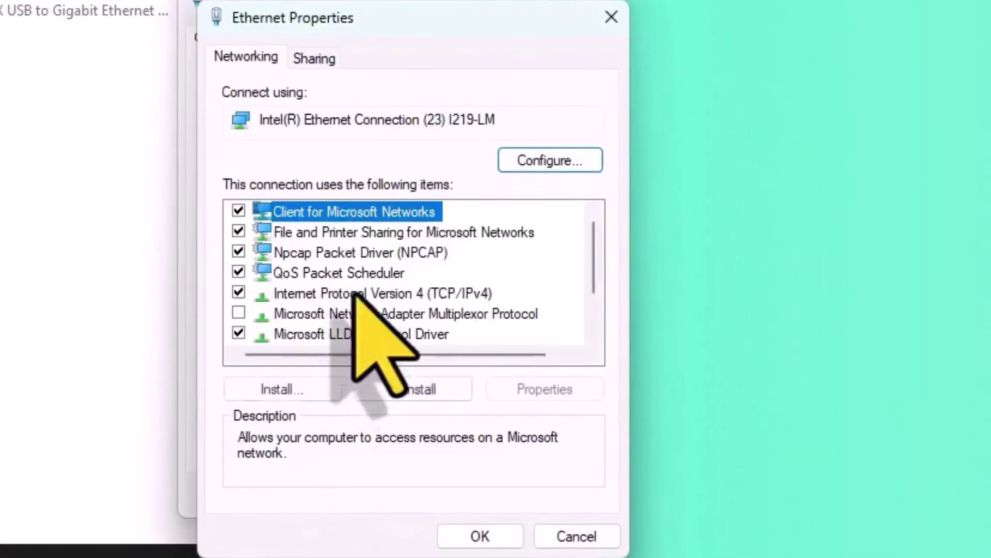
click(362, 293)
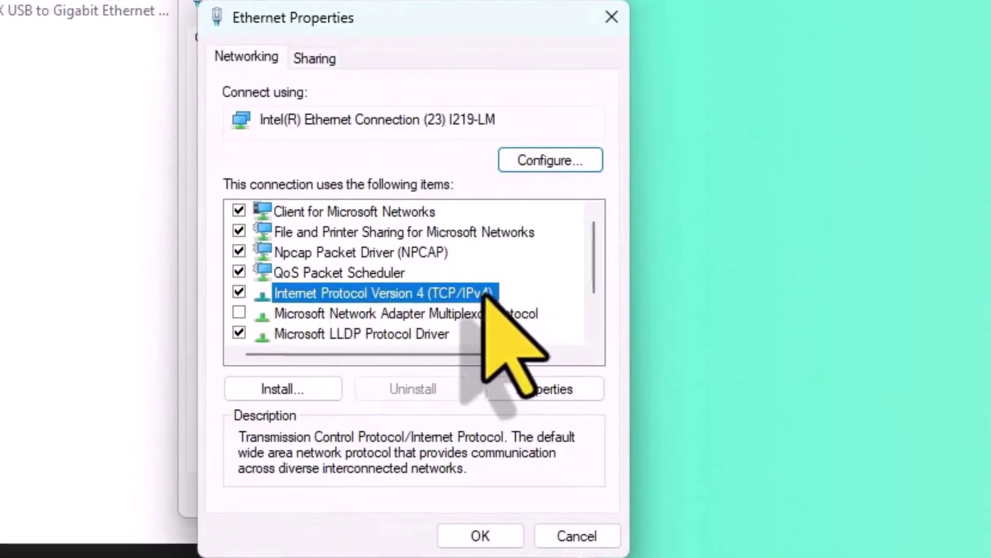
double_click(488, 295)
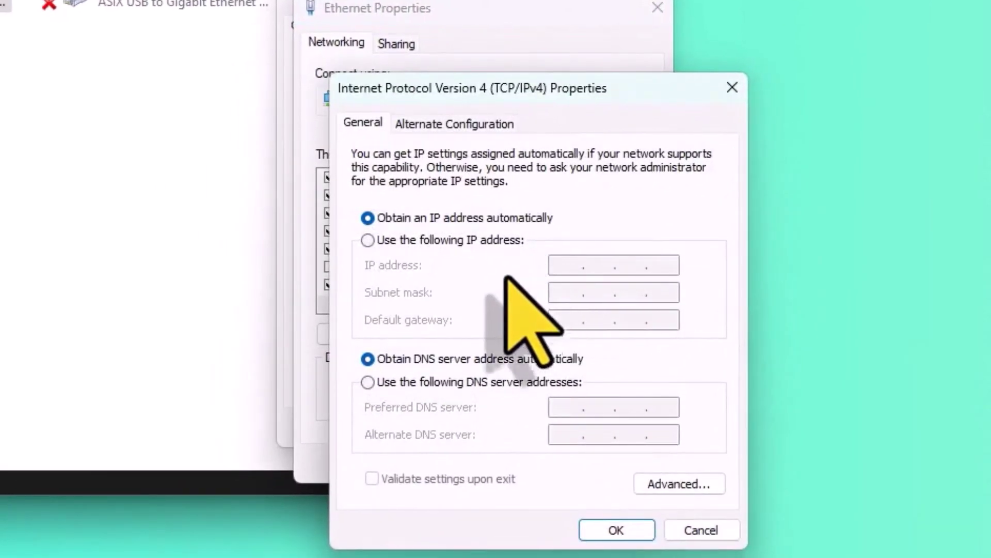
click(367, 240)
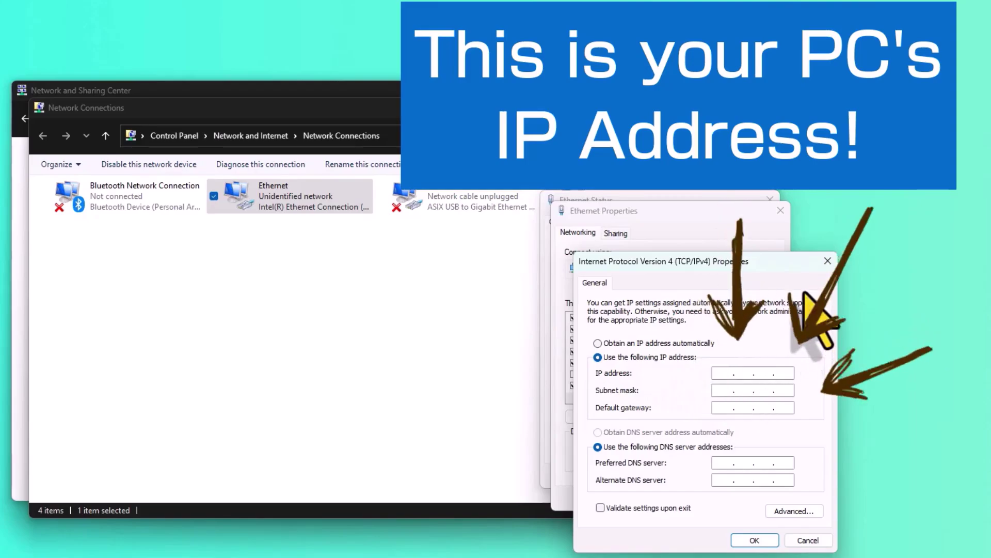
text(19)
text(2 . 168 . 100 . )
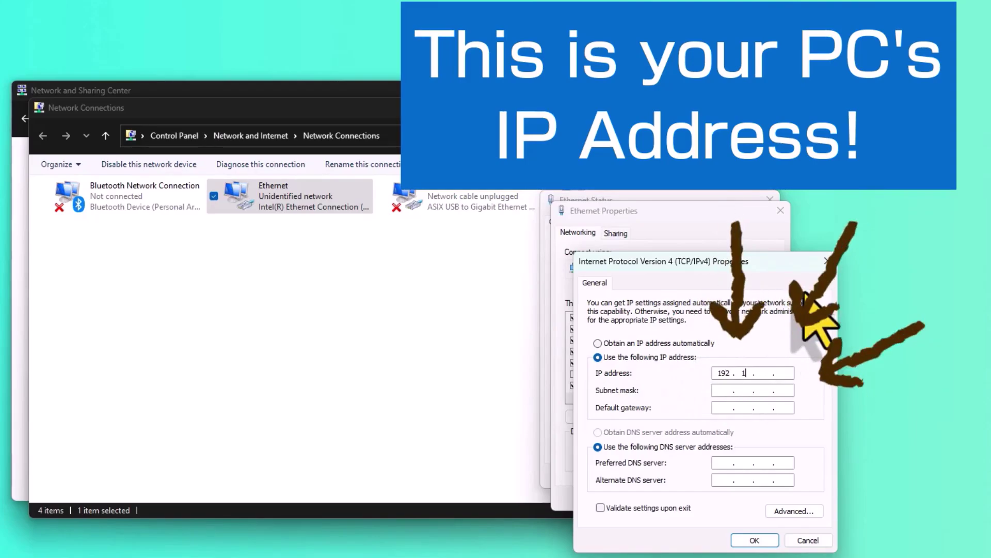
text(2)
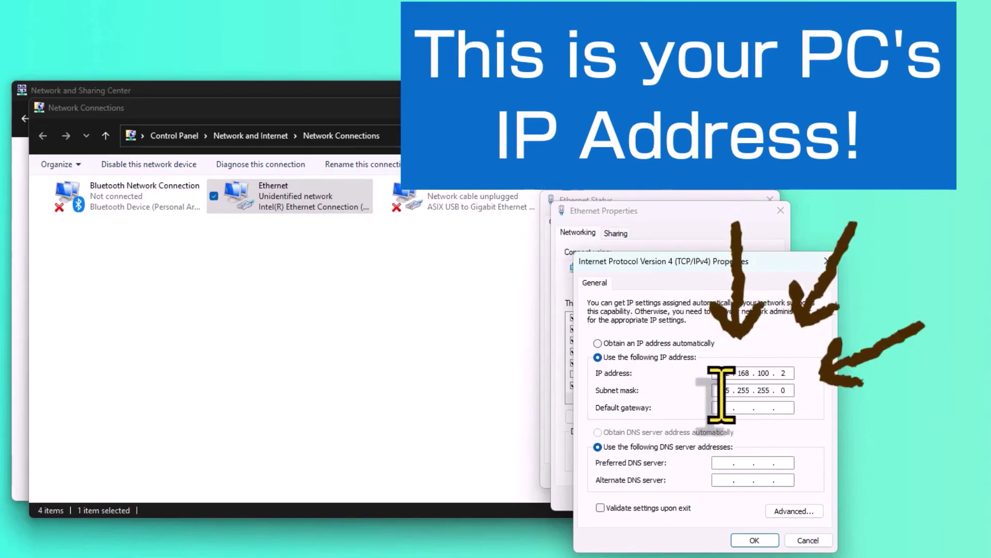
click(775, 391)
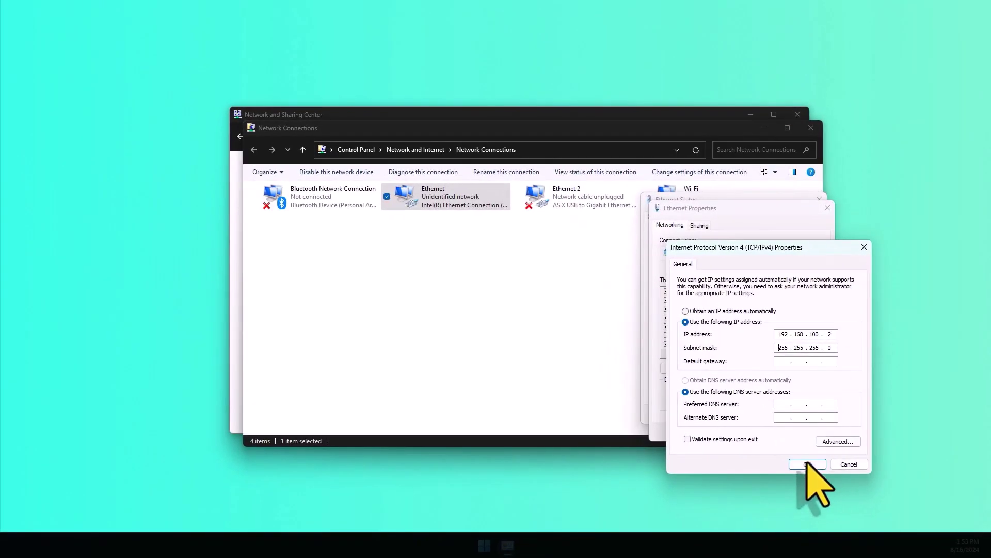
Confirm the Ethernet IPv4 and adapter properties and close all network windows.
click(596, 508)
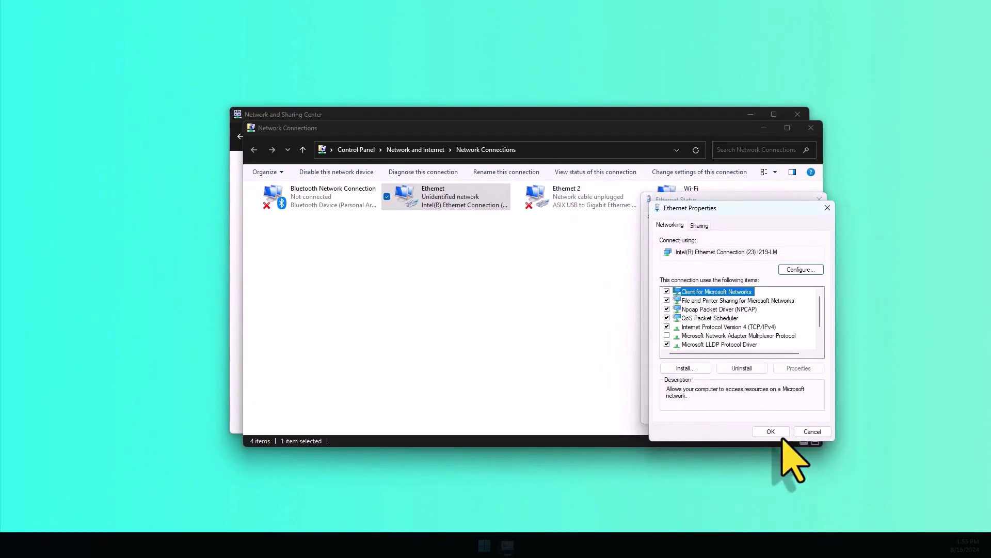
click(777, 434)
click(798, 411)
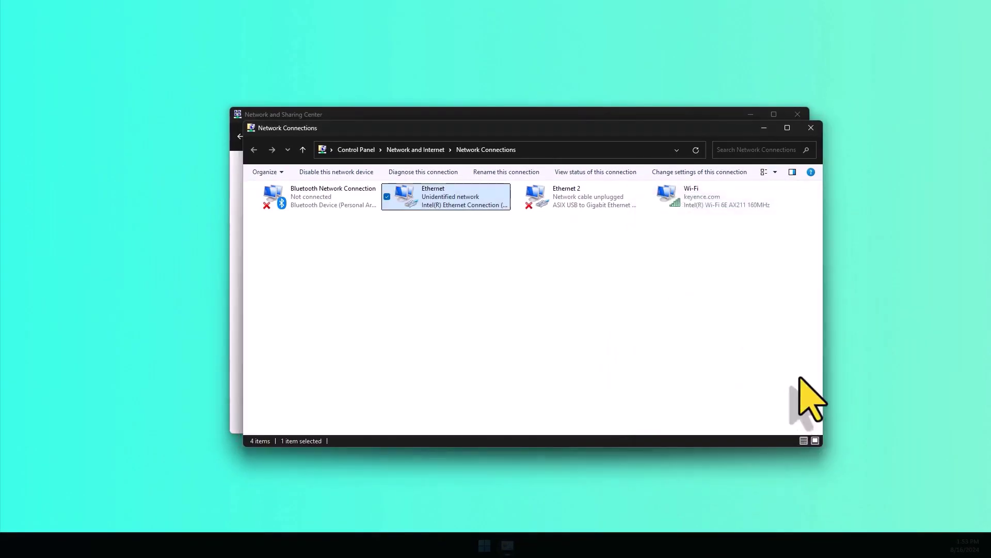
click(810, 127)
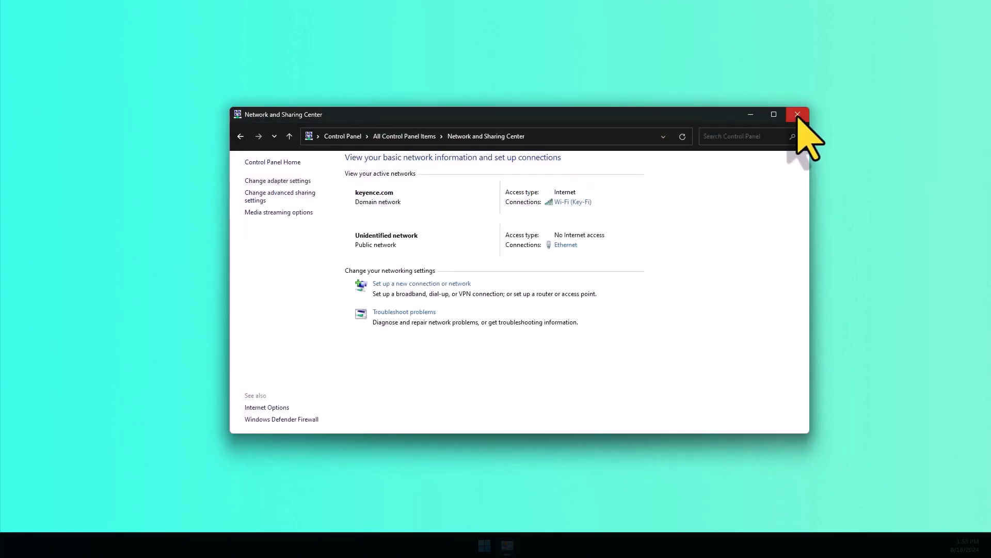
click(798, 115)
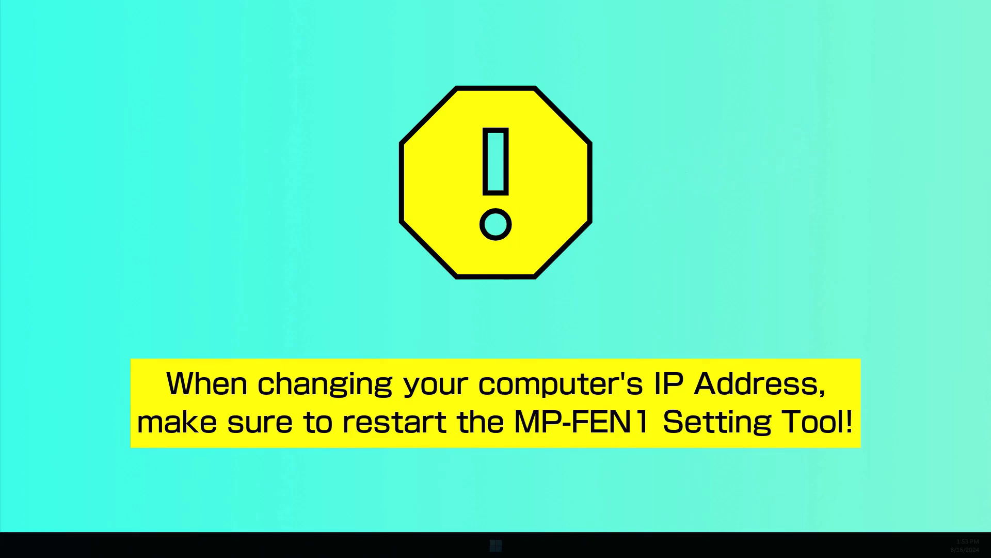
right_click(454, 228)
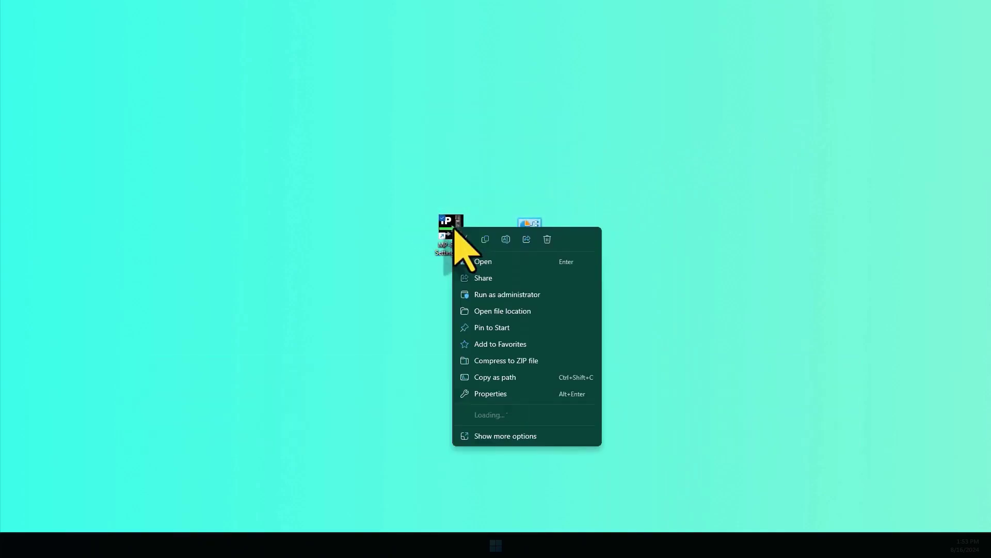
Launch MP-FEN1 Setting Tool and select Ethernet[192.168.100.2] as its network.
click(485, 262)
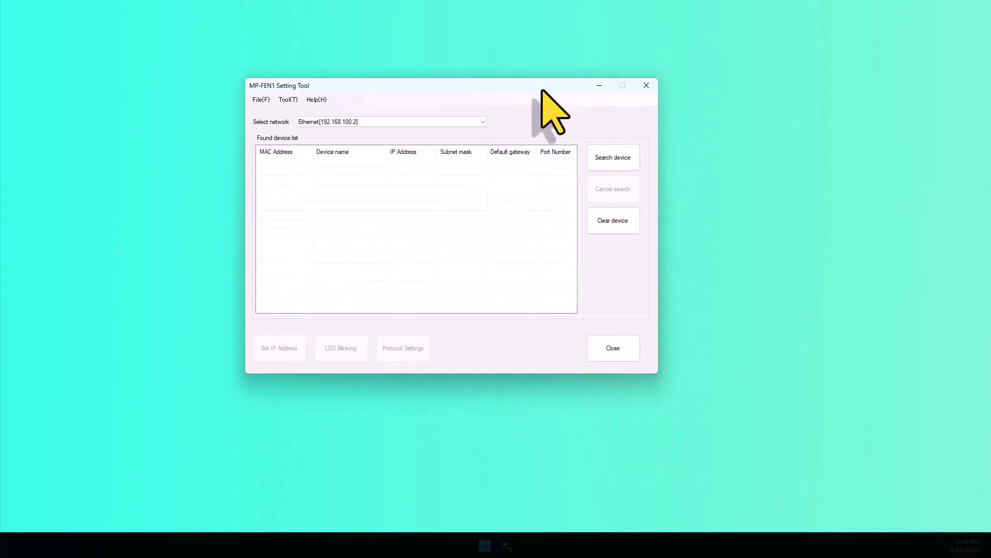
drag(537, 88, 551, 102)
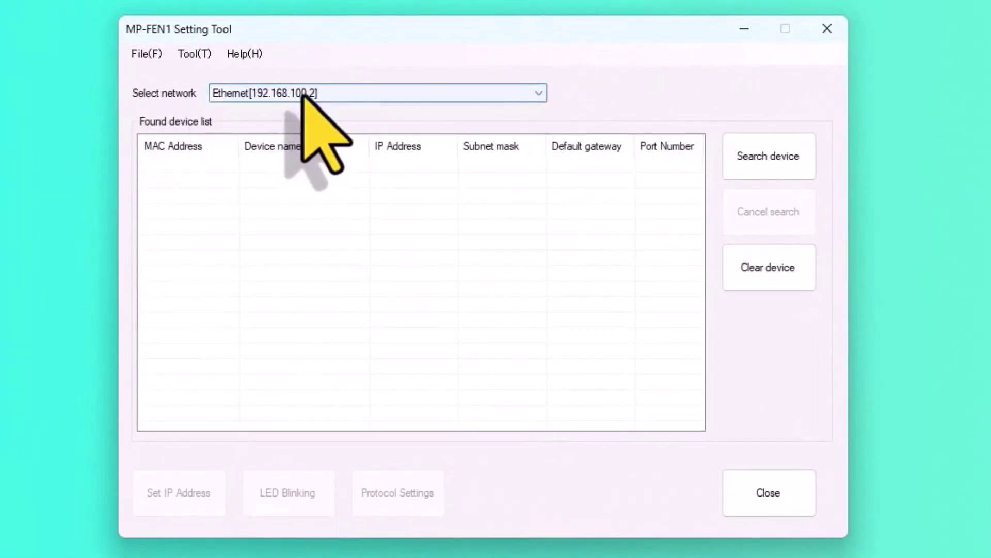
click(436, 109)
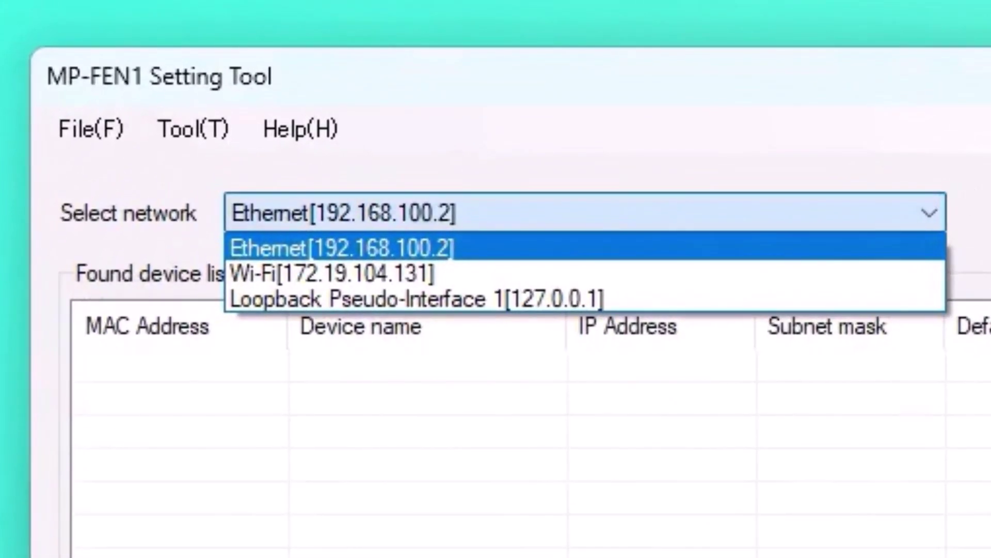
click(862, 250)
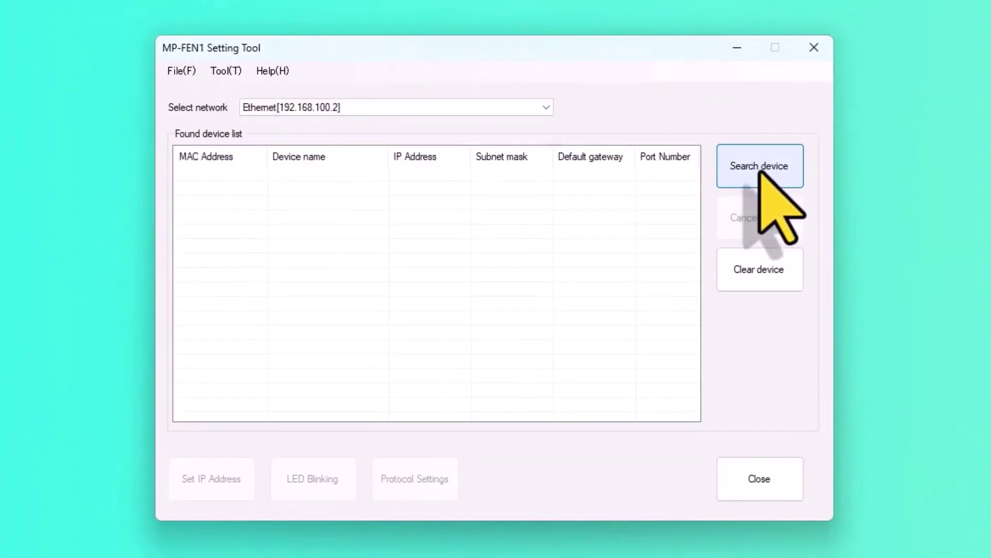
Search for the MP-FEN1 device and write its IP as 192.168.100.1, mask 255.255.255.0.
click(760, 173)
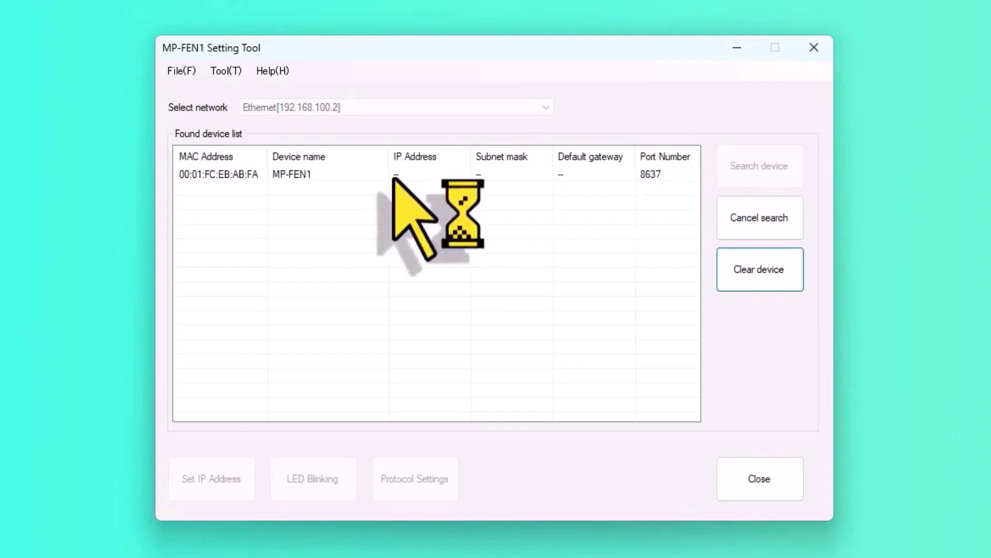
click(337, 179)
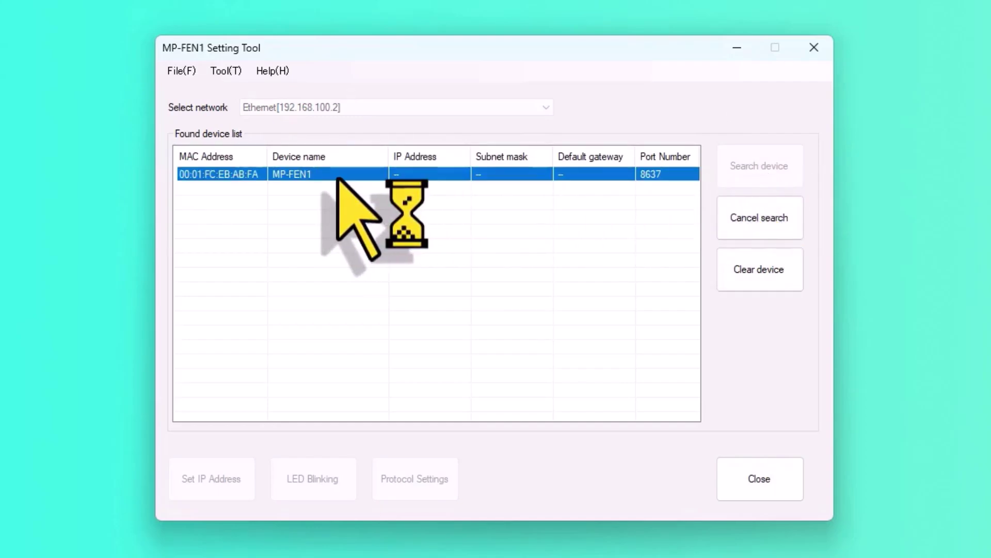
click(209, 480)
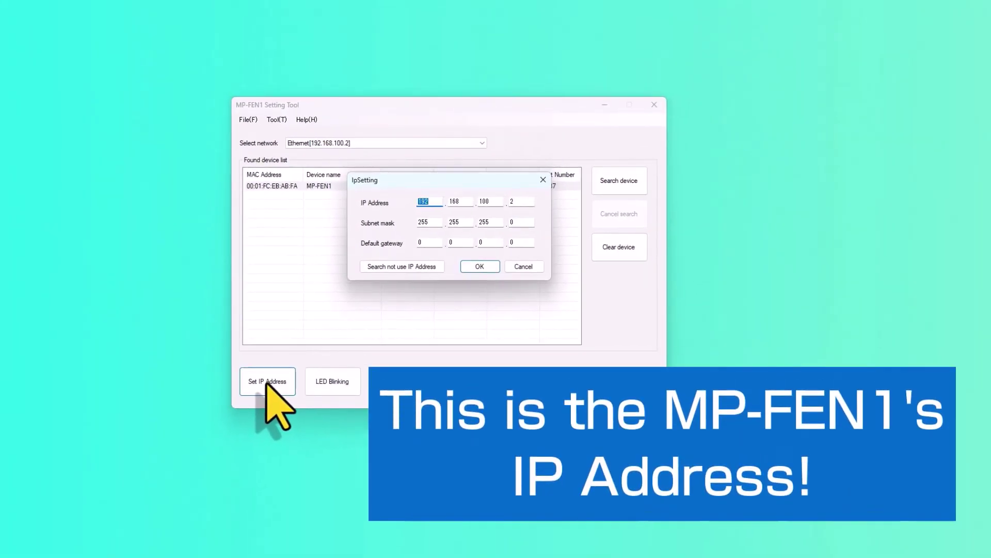
double_click(520, 202)
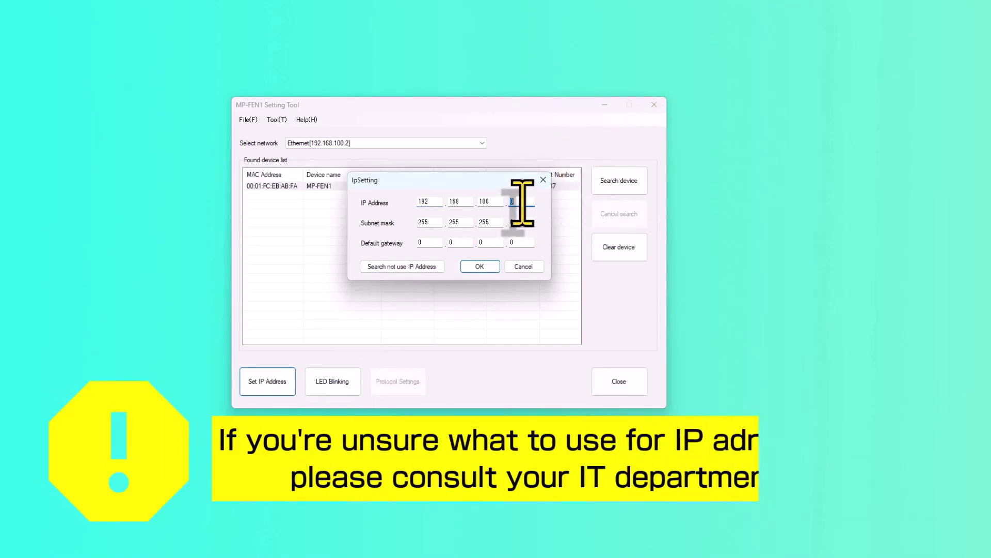
text(1)
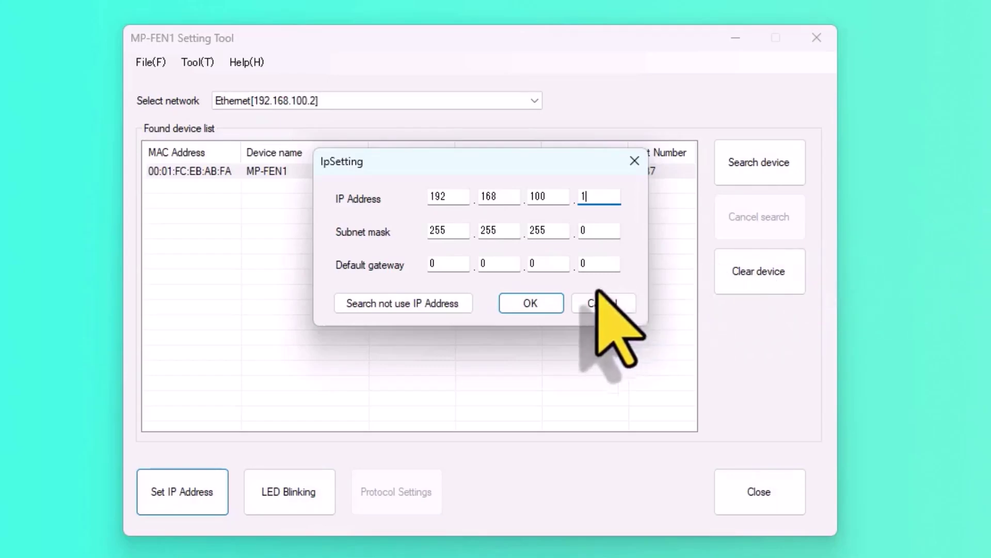
click(518, 309)
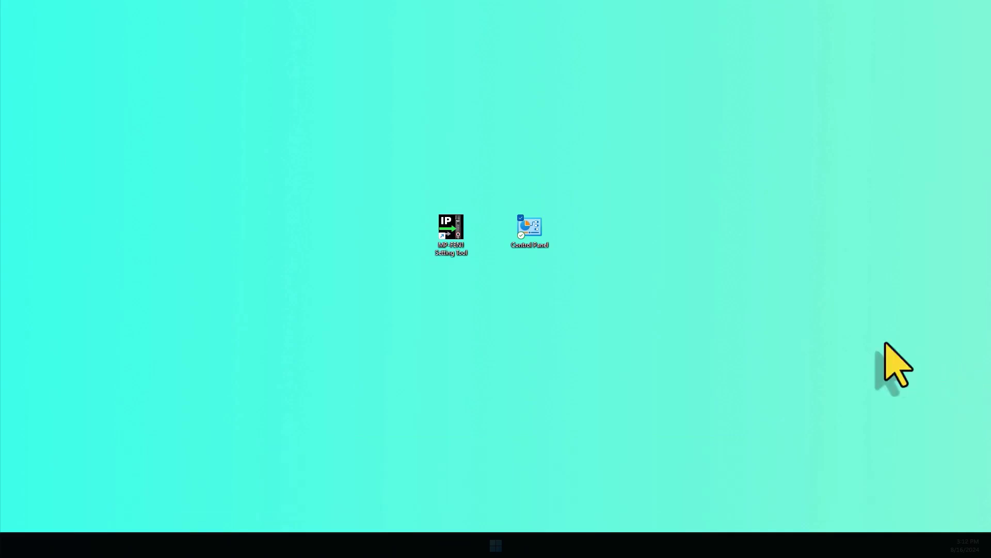
double_click(449, 228)
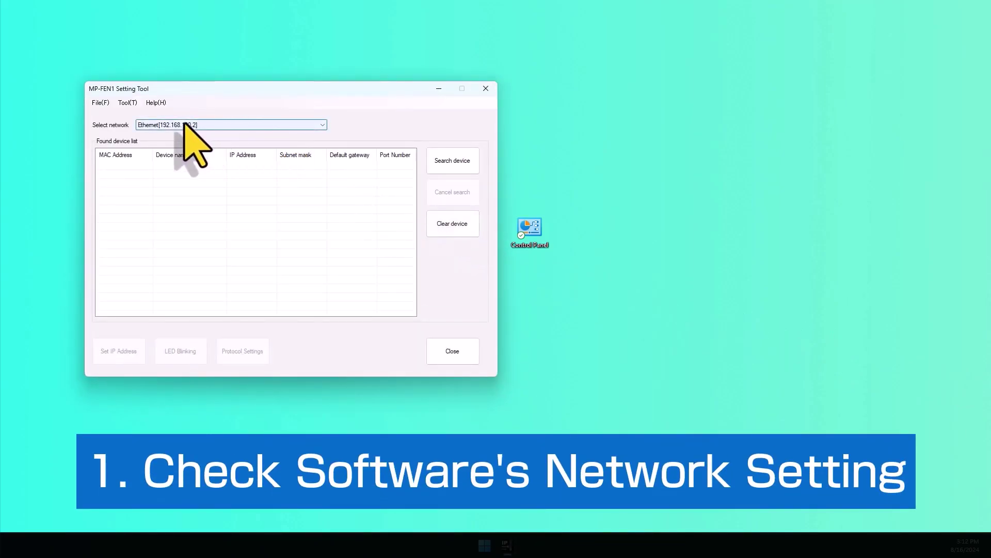
click(213, 127)
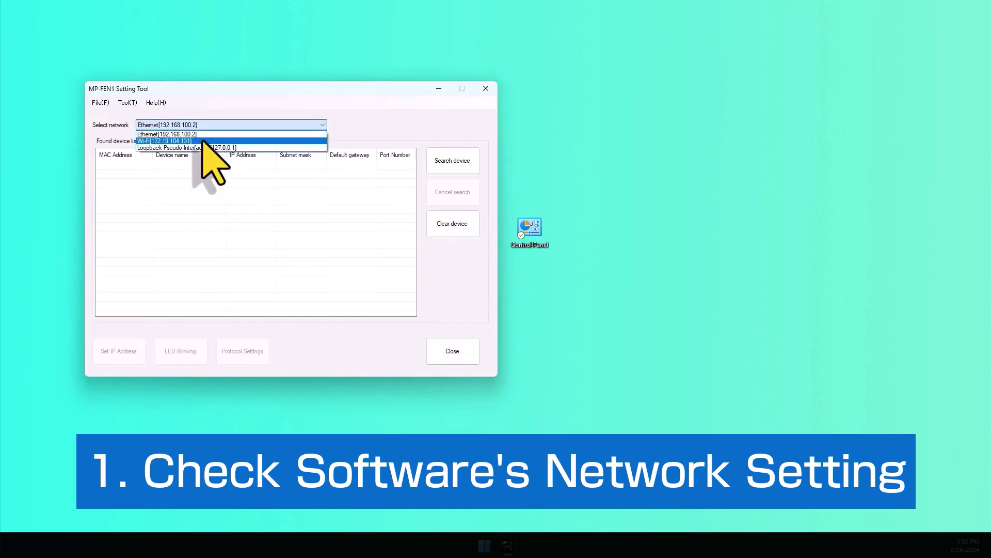
click(207, 141)
click(226, 126)
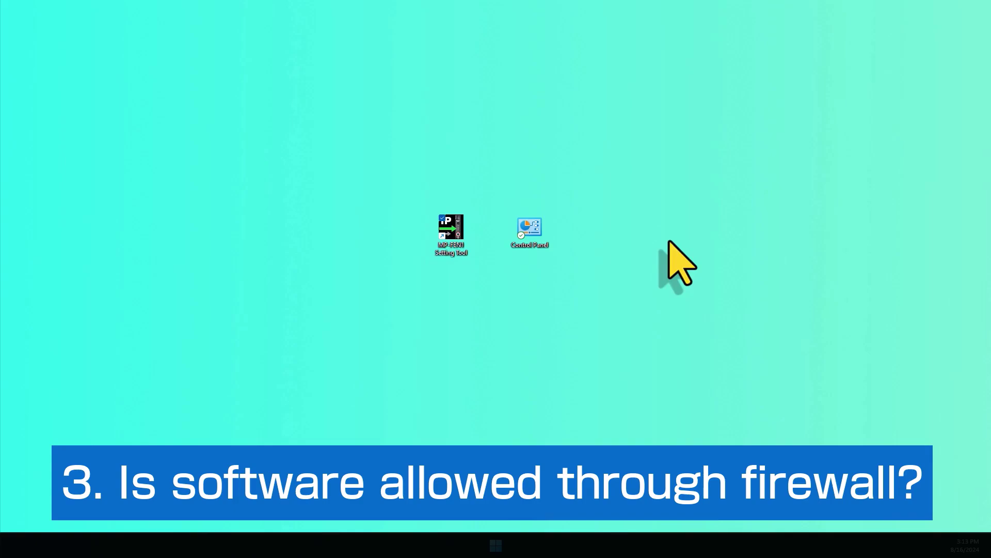
Open Windows Defender Firewall's allowed-apps list in Control Panel and scroll to MP-FEN1 Setting Tool.
double_click(521, 228)
scroll(408, 429, down, 2)
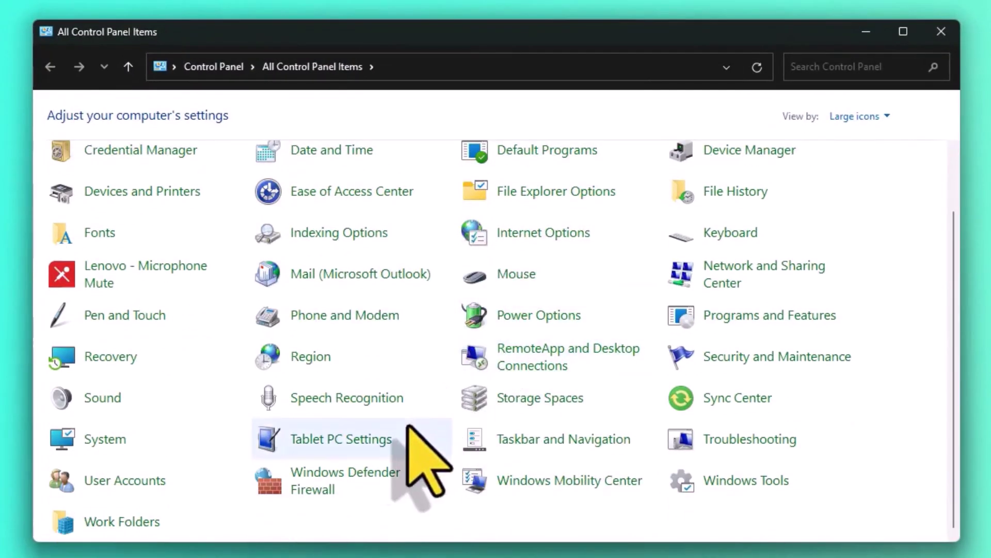
click(353, 482)
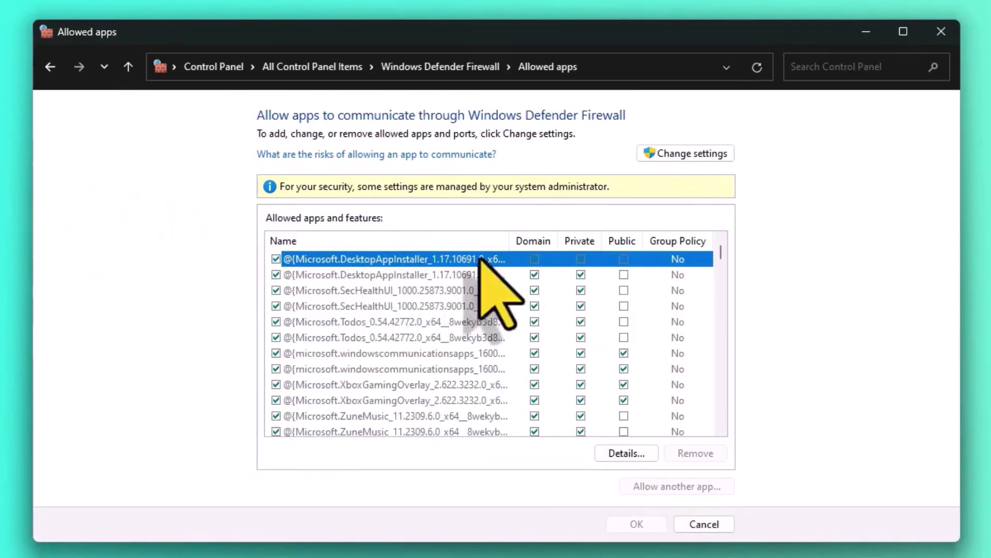
drag(720, 251, 719, 328)
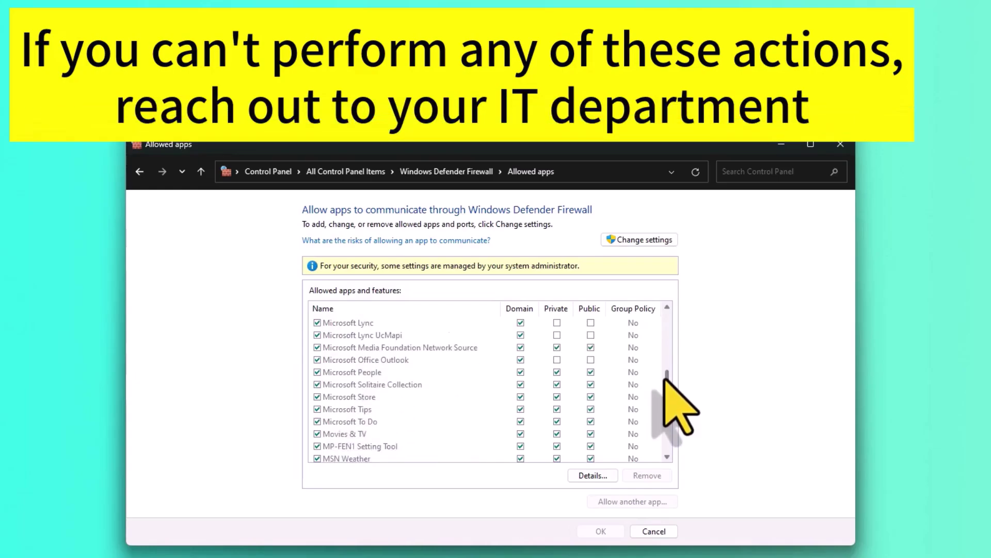
drag(665, 380, 665, 383)
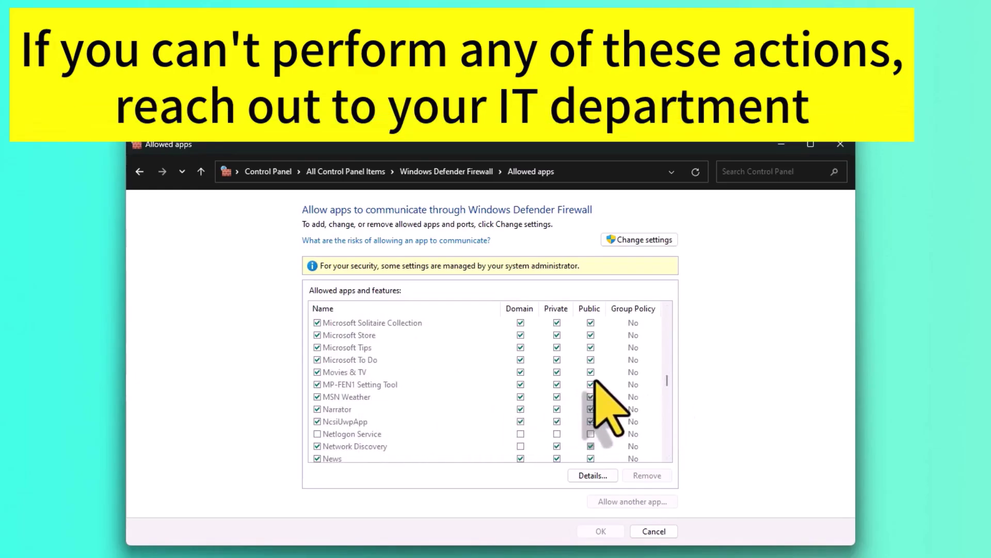
Unlock the allowed-apps list and browse to the MP-FEN1 Setting Tool program in C:\Program Files (x86)\KEYENCE.
click(648, 240)
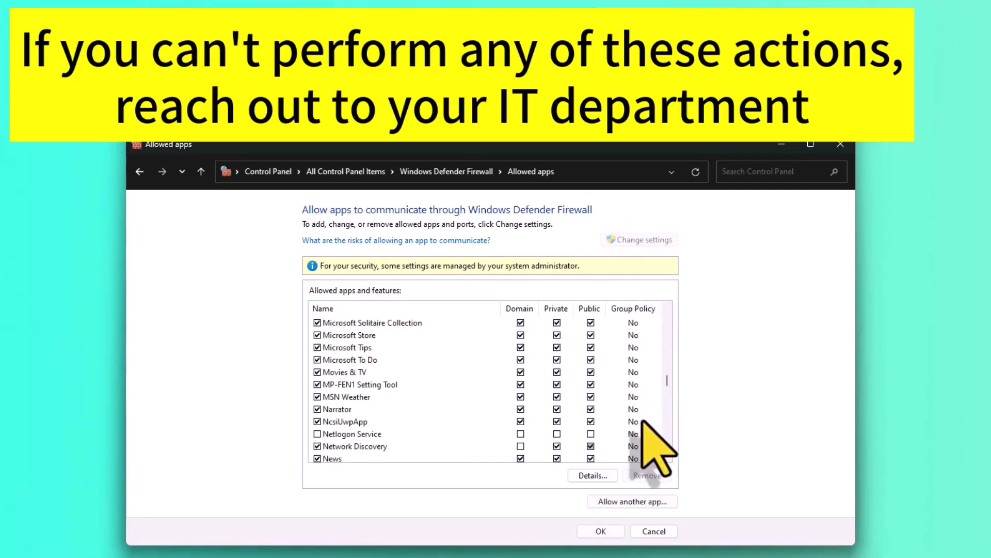
click(641, 502)
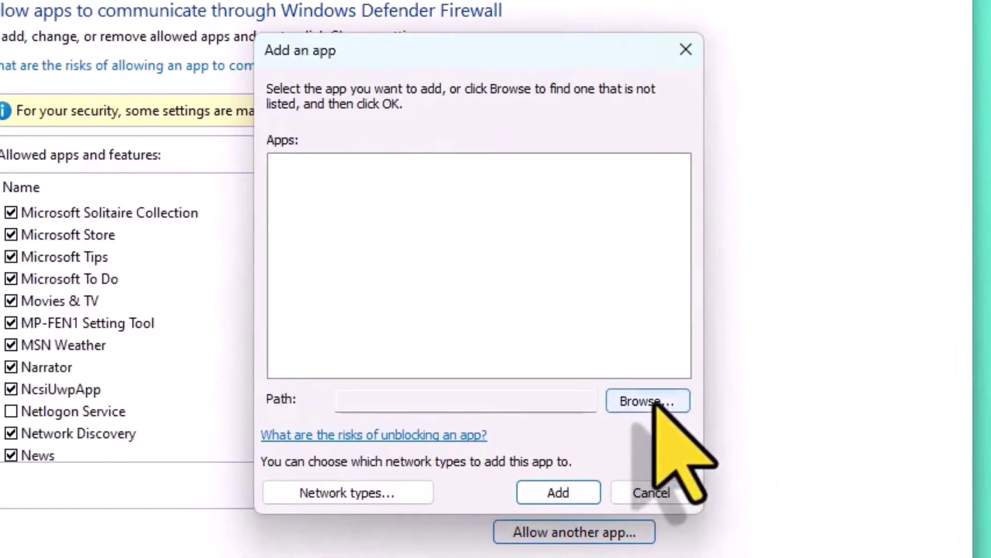
click(671, 428)
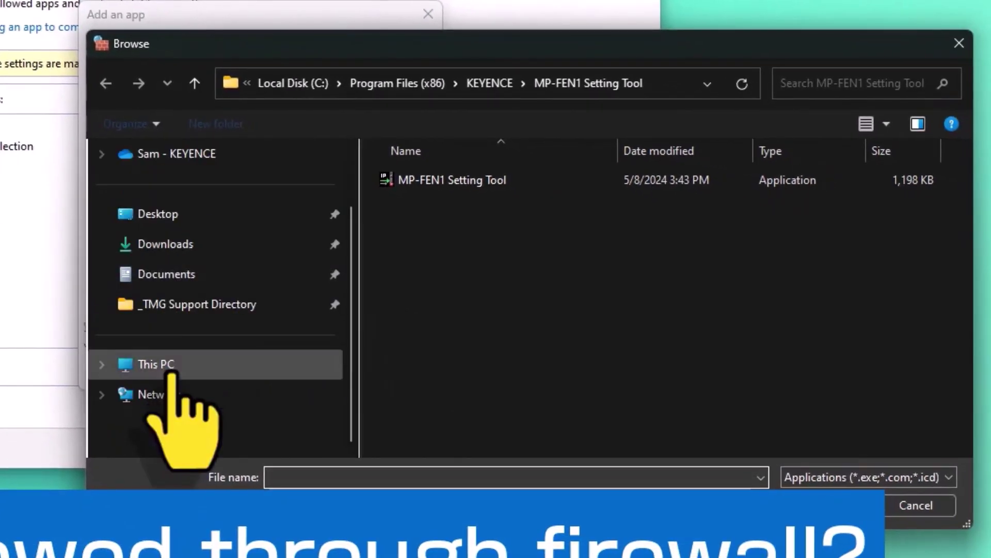
click(170, 368)
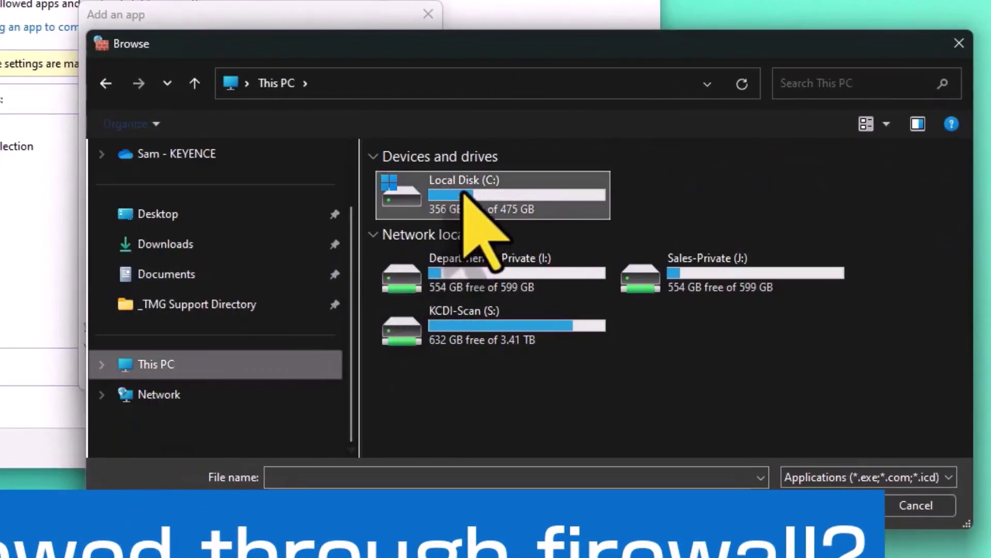
double_click(413, 181)
double_click(434, 312)
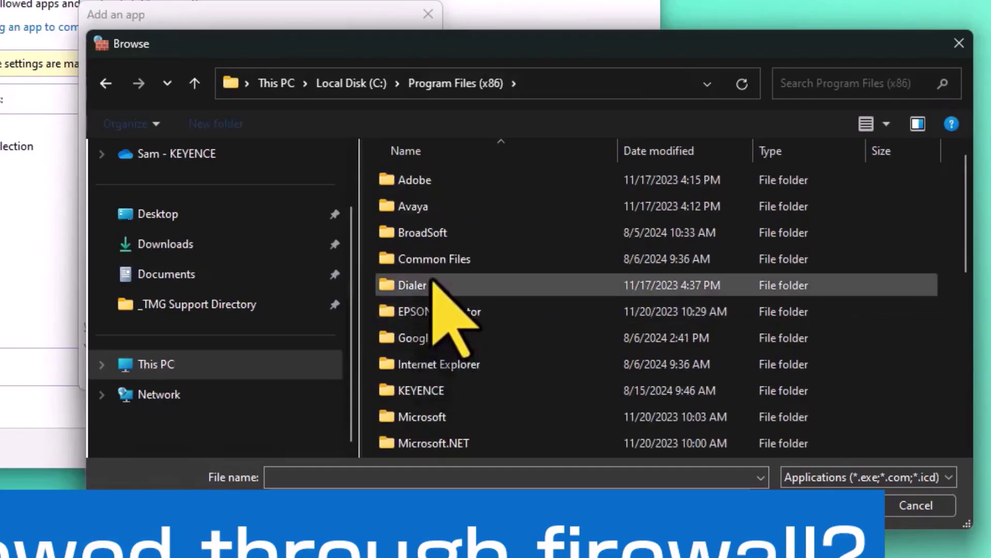
double_click(431, 394)
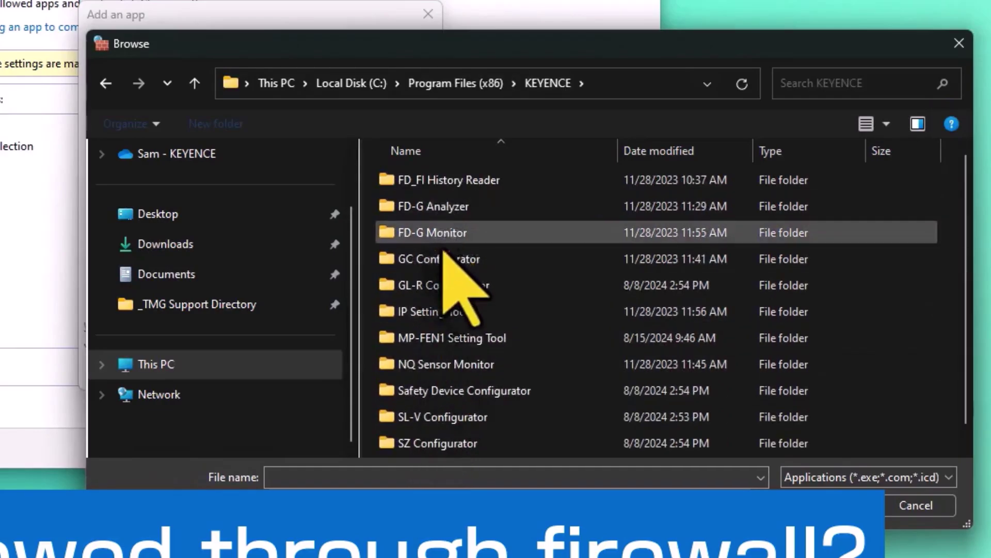
double_click(400, 339)
double_click(437, 181)
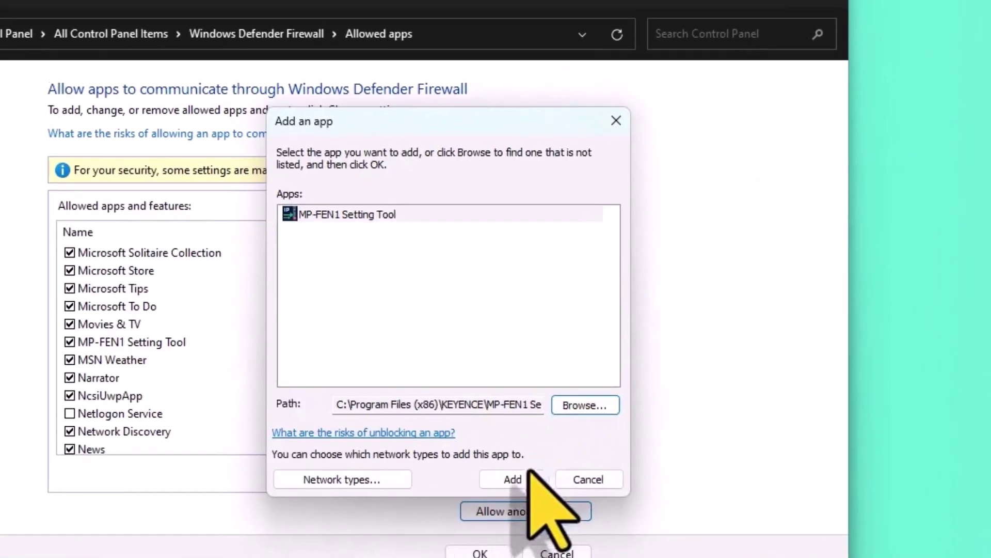
Try adding the tool, dismiss the already-listed error, and close the add-app dialog.
click(530, 474)
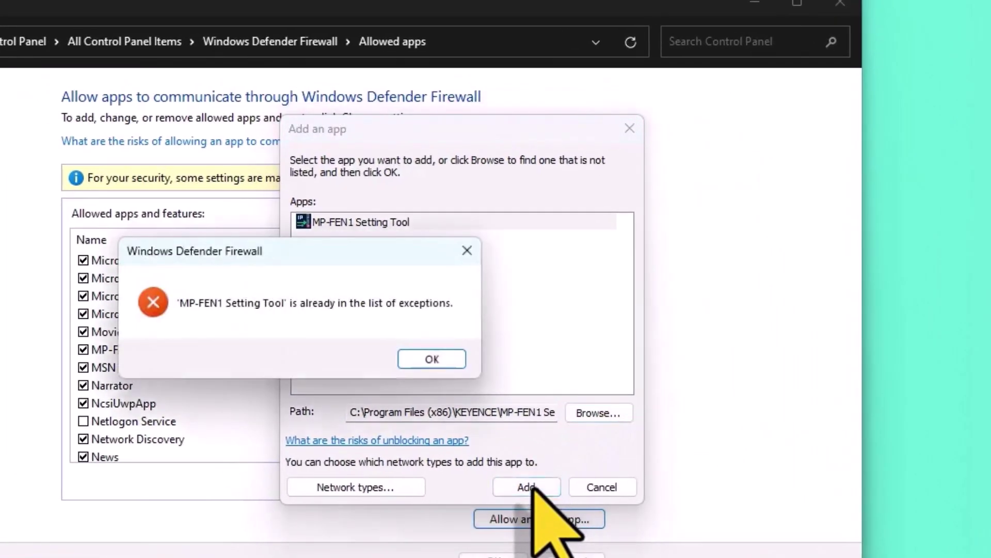
click(432, 359)
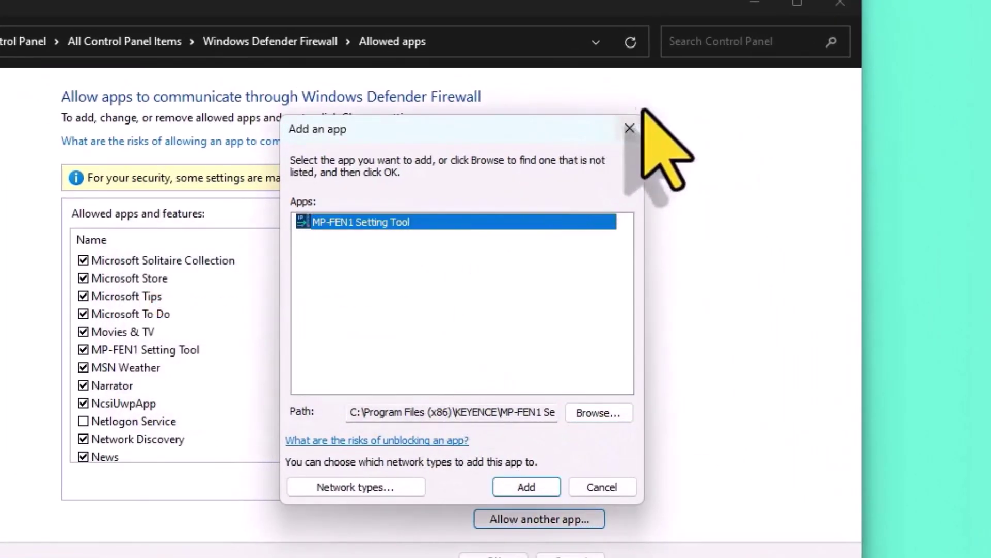
click(629, 128)
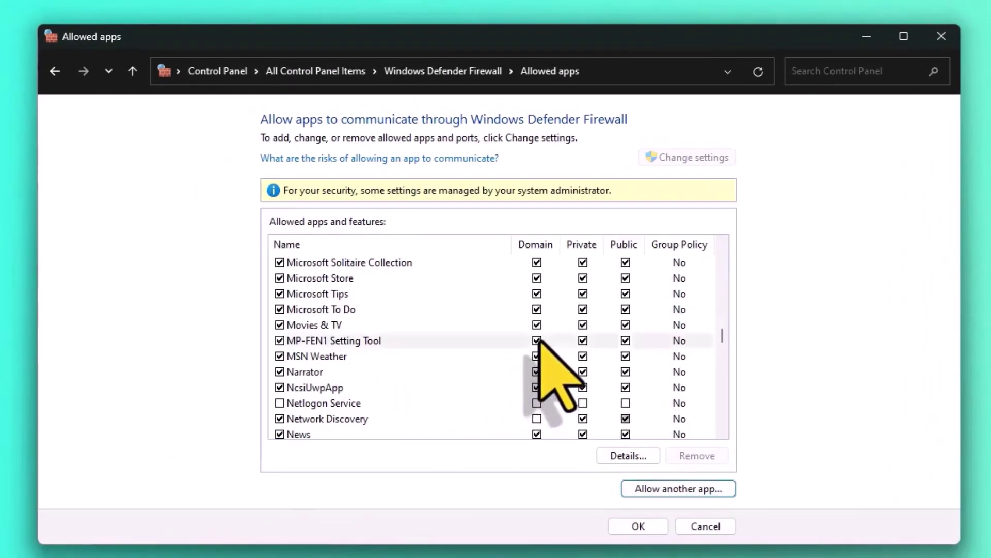
Allow MP-FEN1 Setting Tool on Domain, Private and Public networks, save, and close the firewall window.
click(537, 341)
click(582, 340)
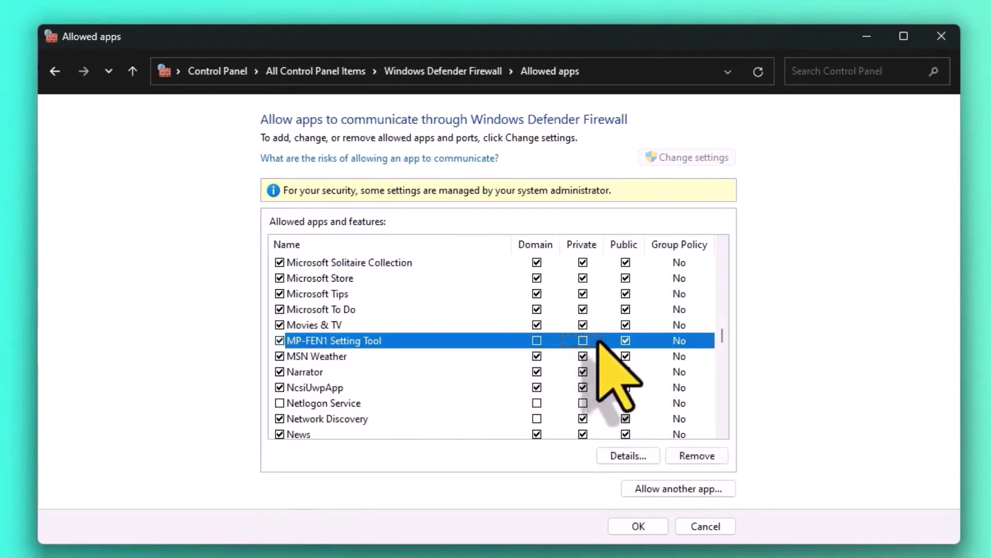
click(625, 340)
click(537, 340)
click(583, 341)
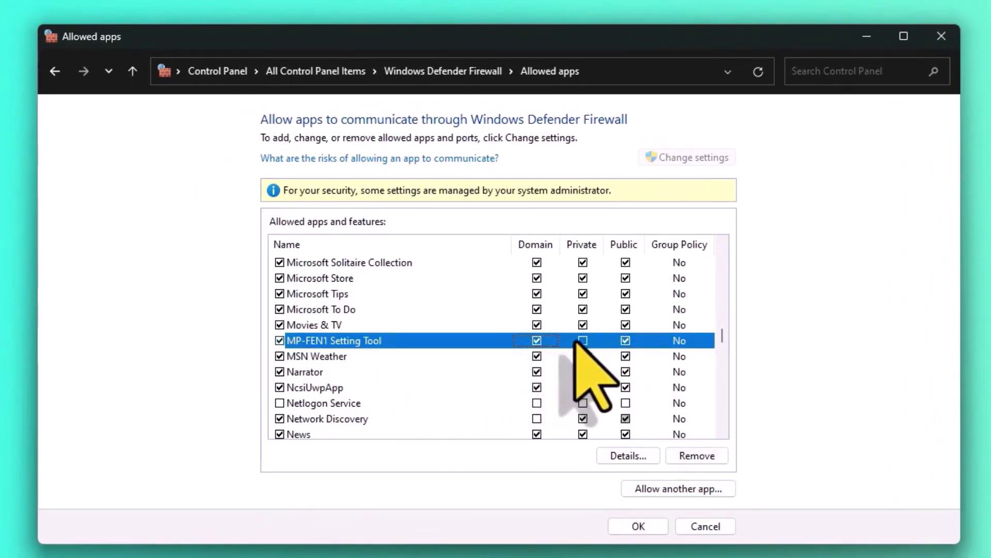
click(625, 340)
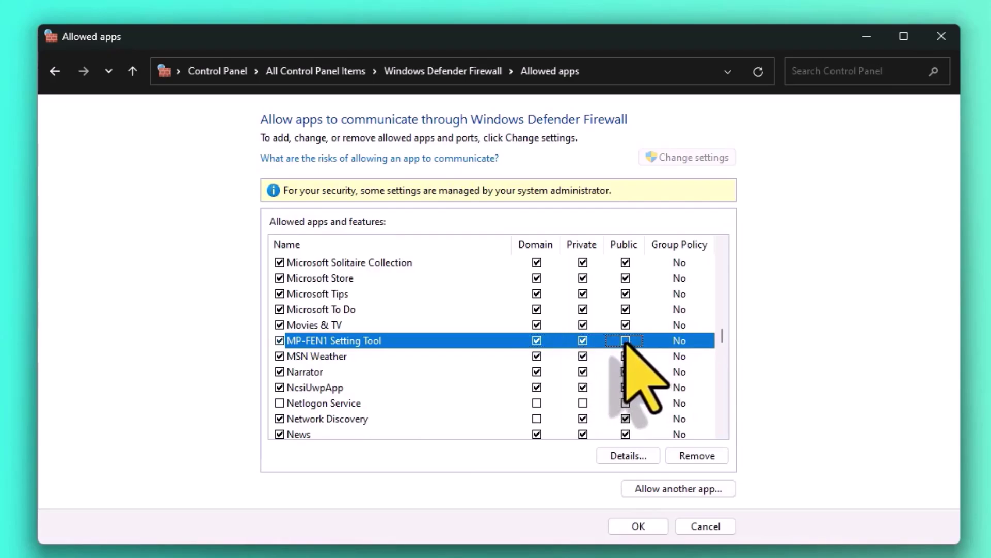
click(641, 526)
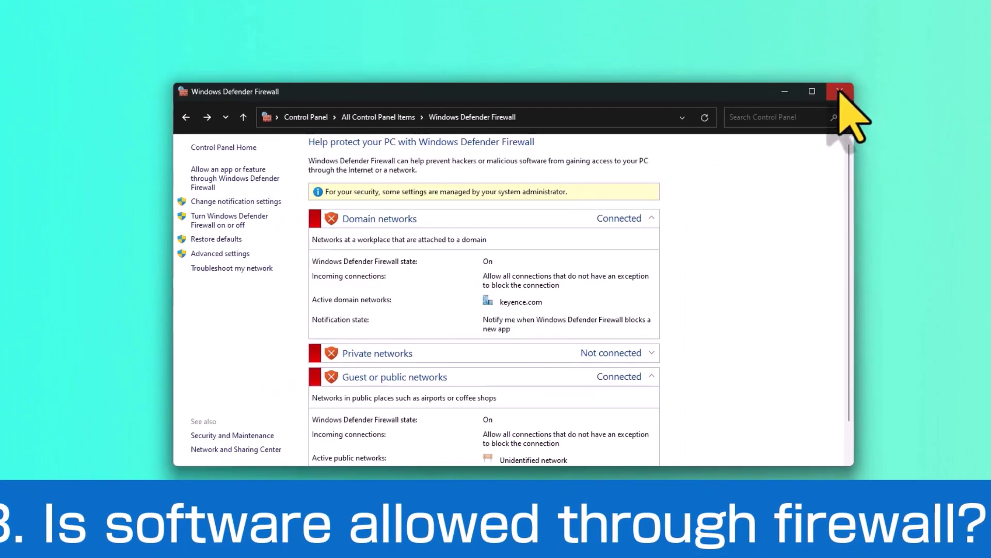
click(840, 92)
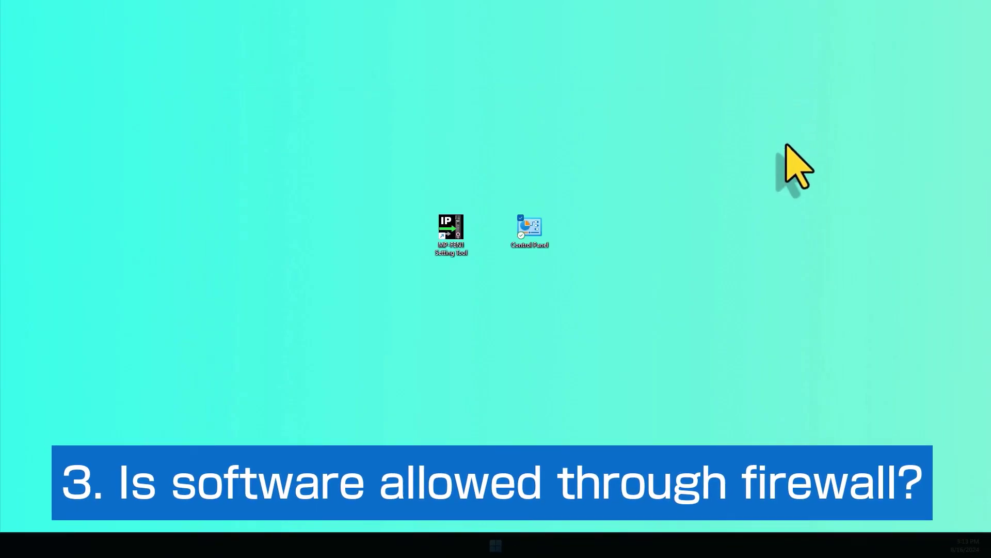